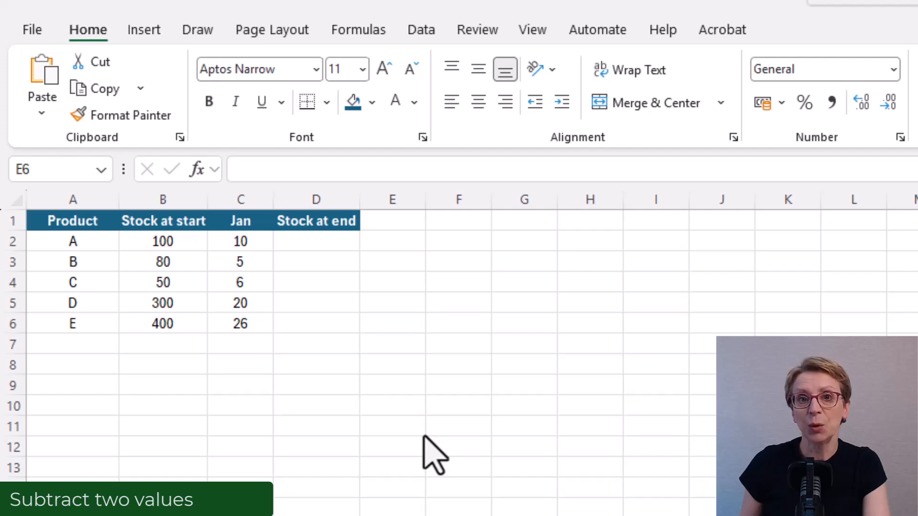
# Step: Enter the formula =B2-C2 in D2 to calculate product A's stock at end
pyautogui.click(316, 242)
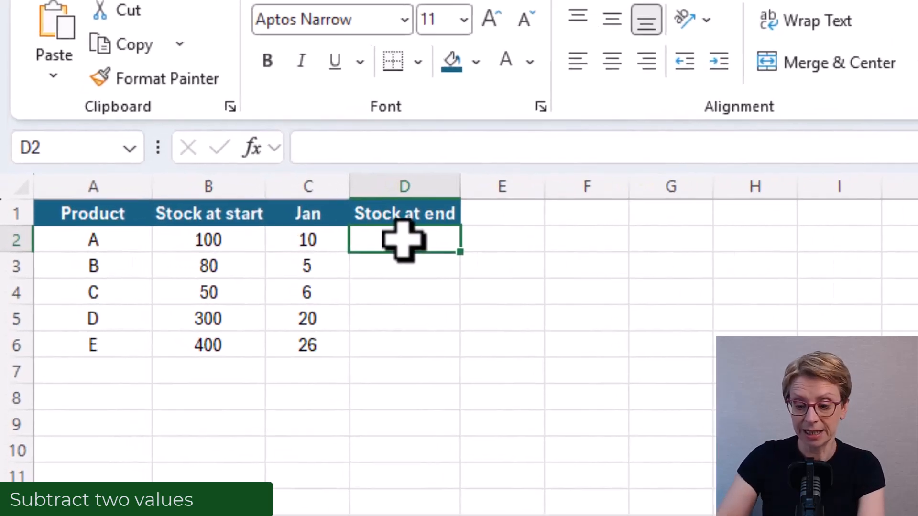
pyautogui.write('=')
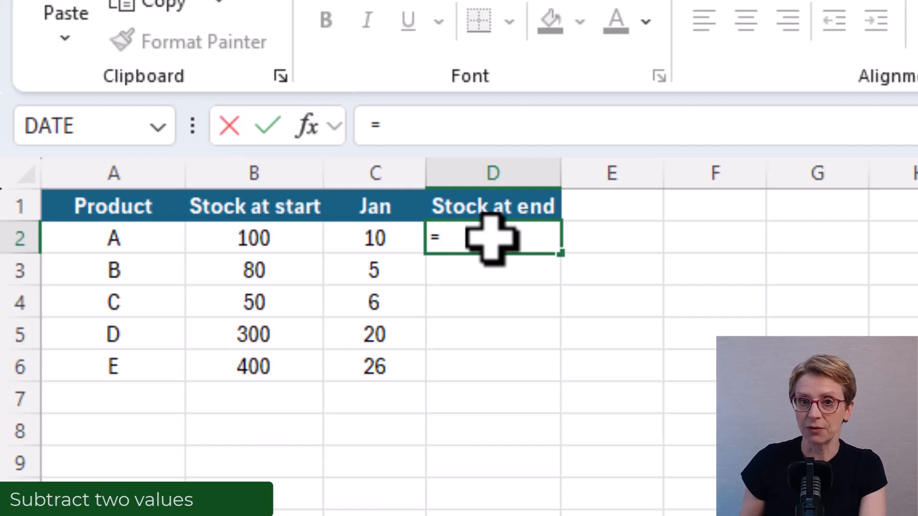
pyautogui.click(251, 239)
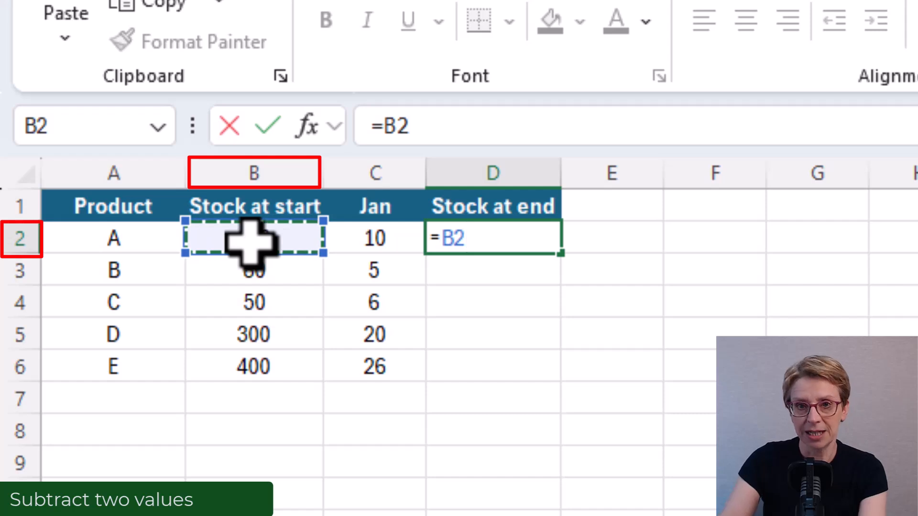
pyautogui.write('-')
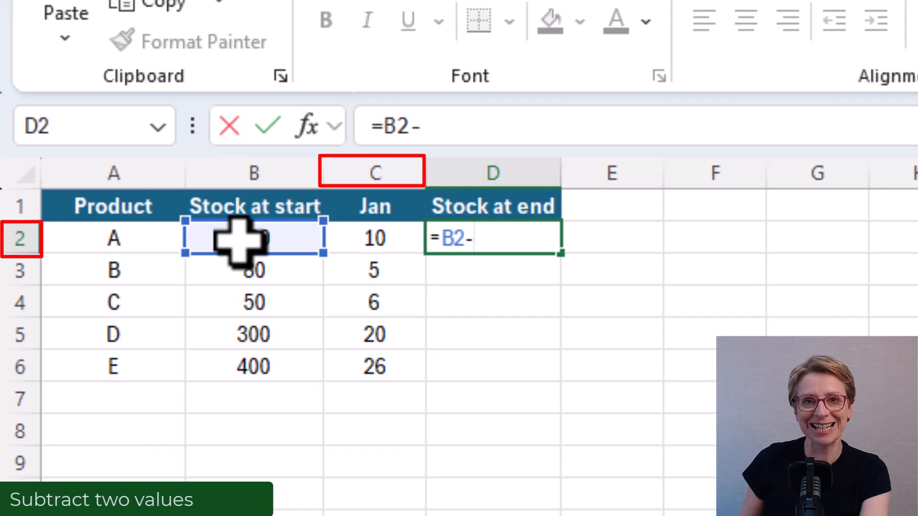
pyautogui.click(368, 250)
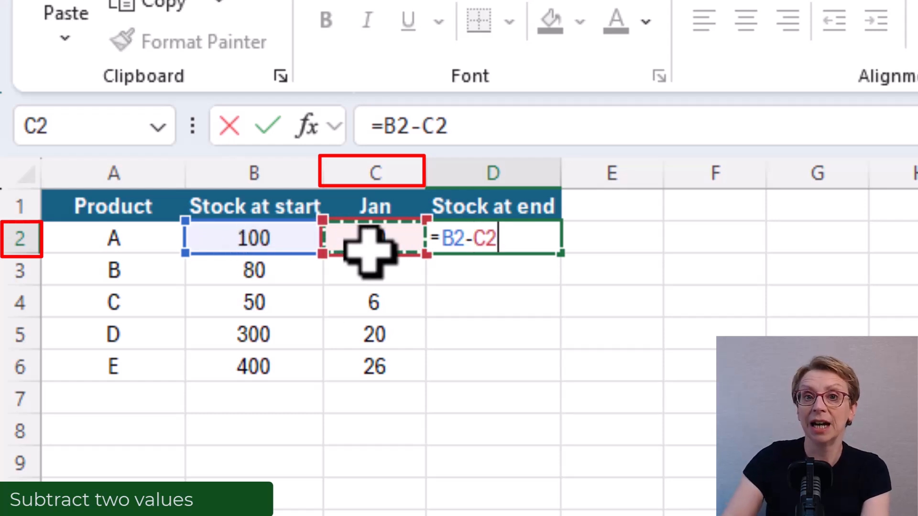
pyautogui.press('Return')
pyautogui.press('Up')
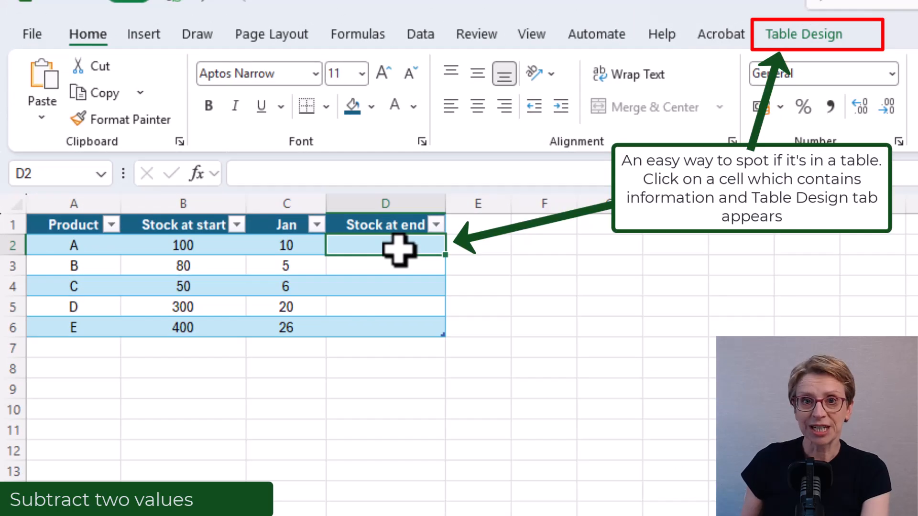
pyautogui.write('=')
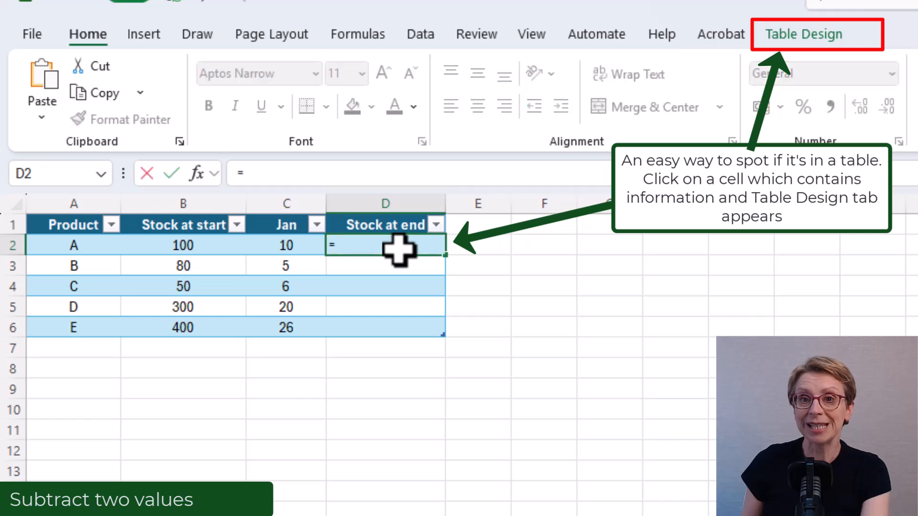
pyautogui.click(227, 247)
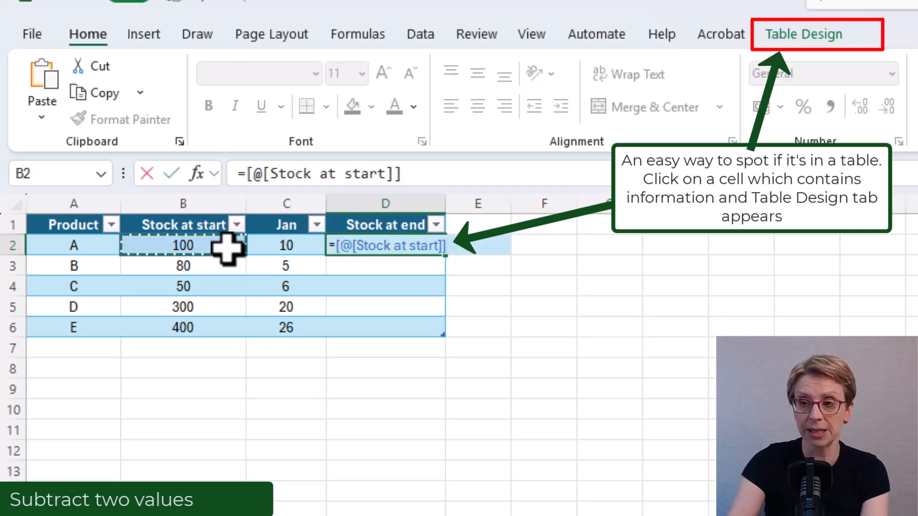
pyautogui.write('-')
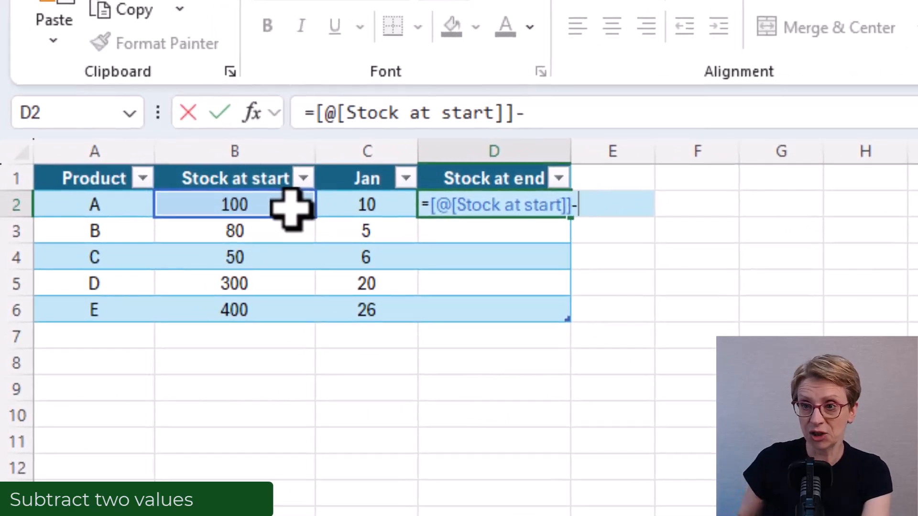
pyautogui.click(372, 211)
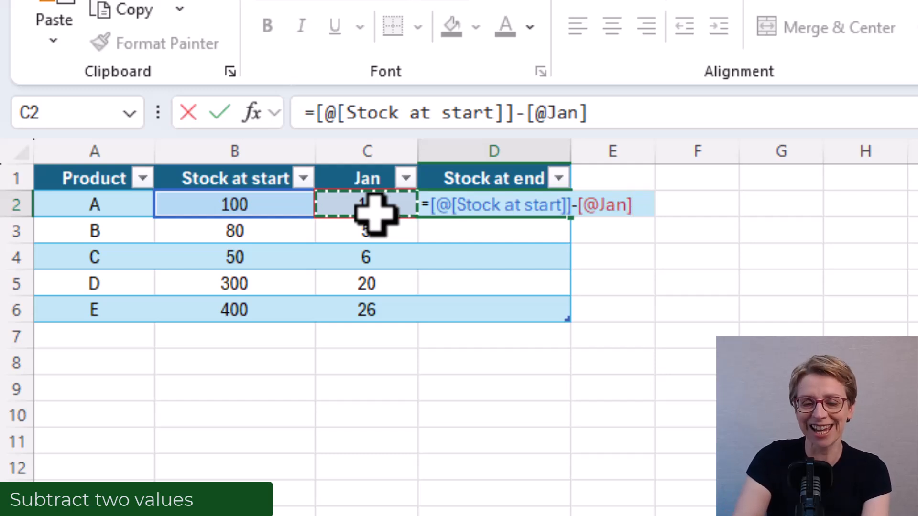
pyautogui.press('Return')
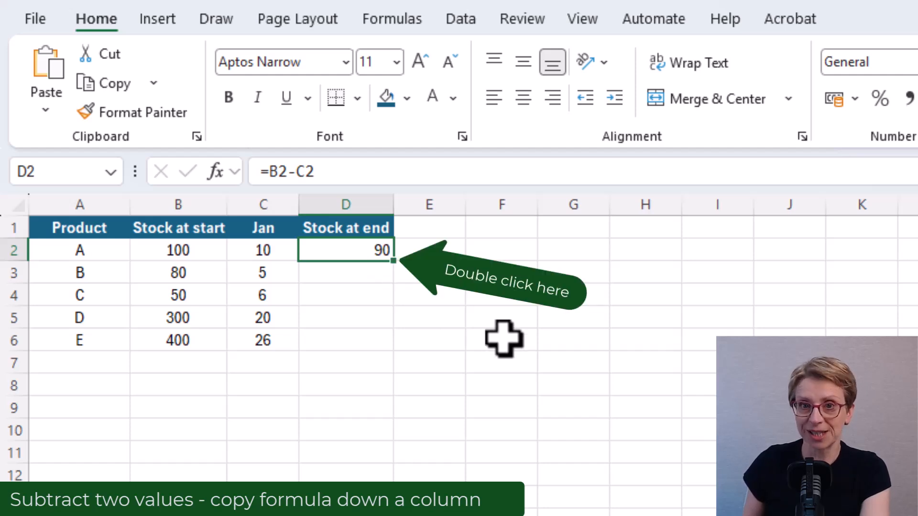
# Step: Fill the D2 formula =B2-C2 down the Stock at end column, undo the fill, and fill it down again manually
pyautogui.doubleClick(393, 261)
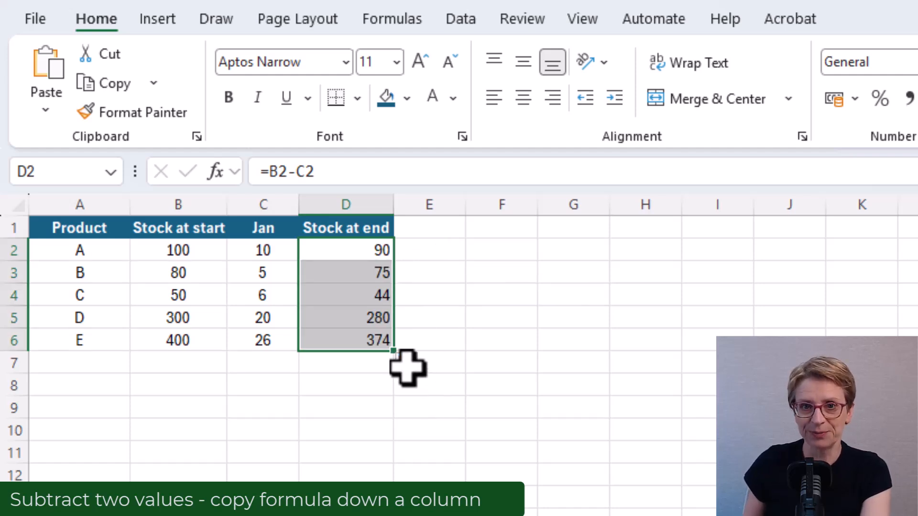
pyautogui.hotkey('ctrl', 'z')
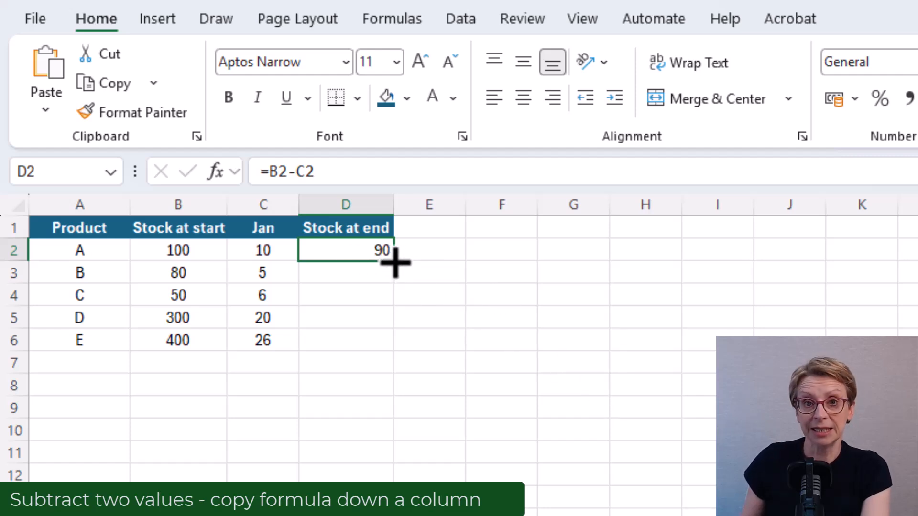
pyautogui.moveTo(396, 282); pyautogui.dragTo(388, 304)
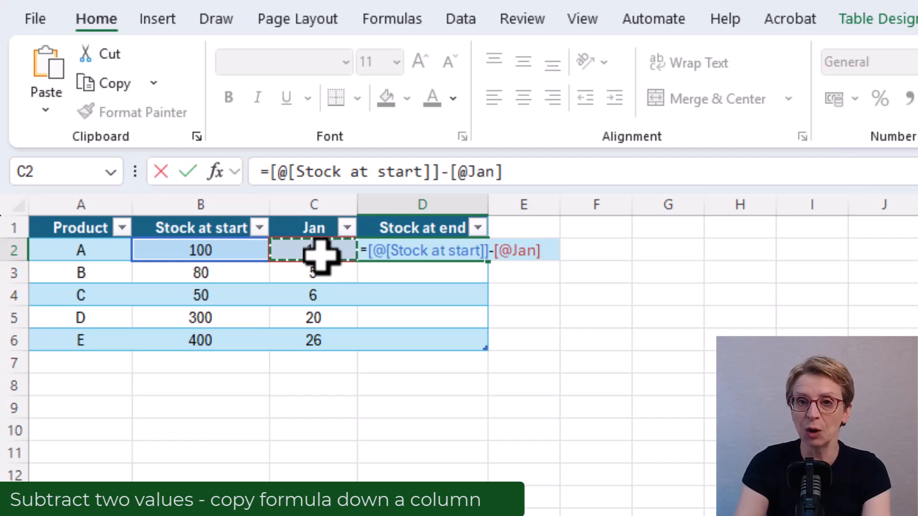
pyautogui.press('Return')
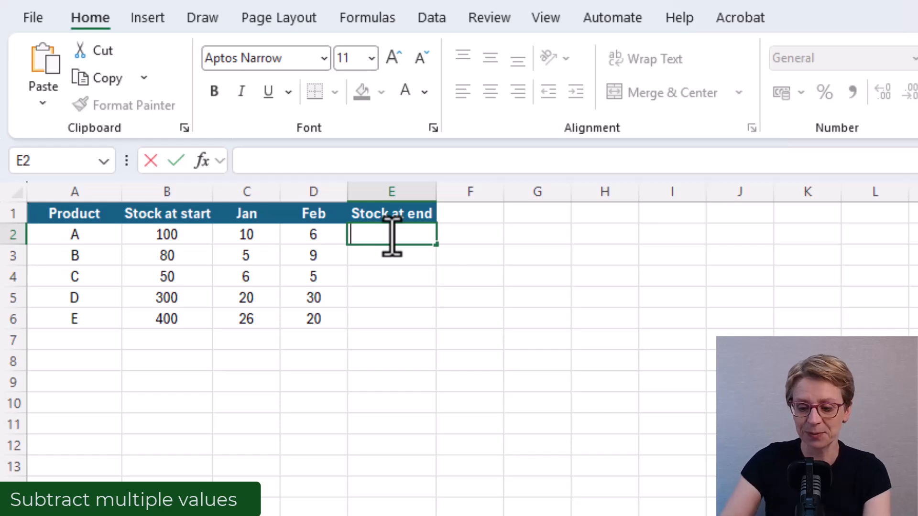
# Step: Enter =B2-C2-D2 in E2 to subtract the Jan and Feb values from product A's starting stock
pyautogui.write('=')
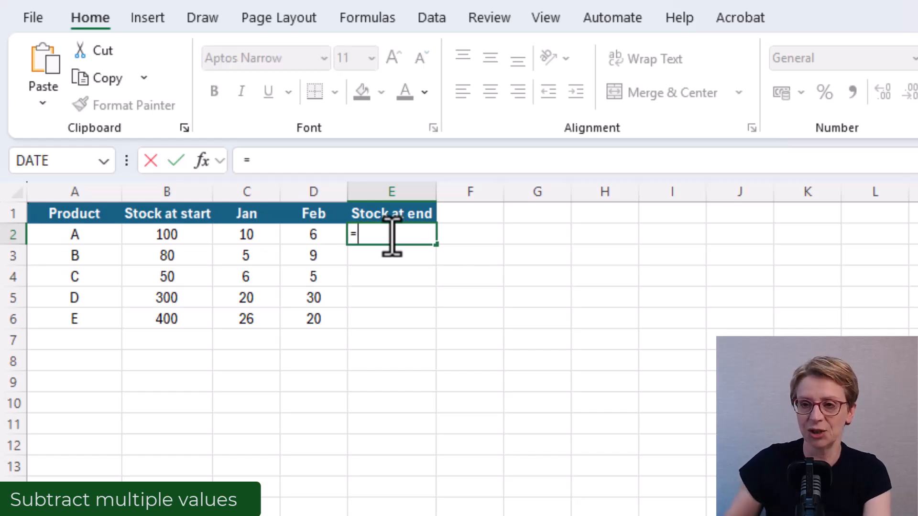
pyautogui.click(179, 235)
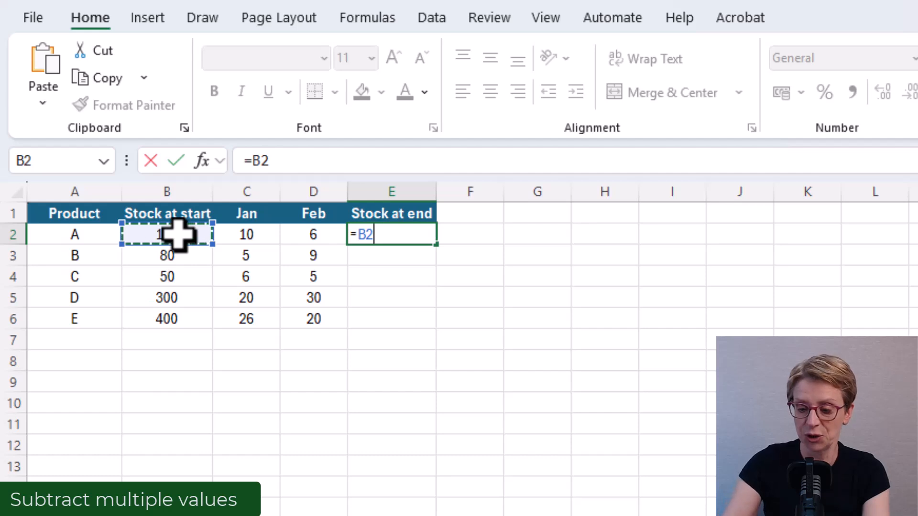
pyautogui.write('-')
pyautogui.click(258, 236)
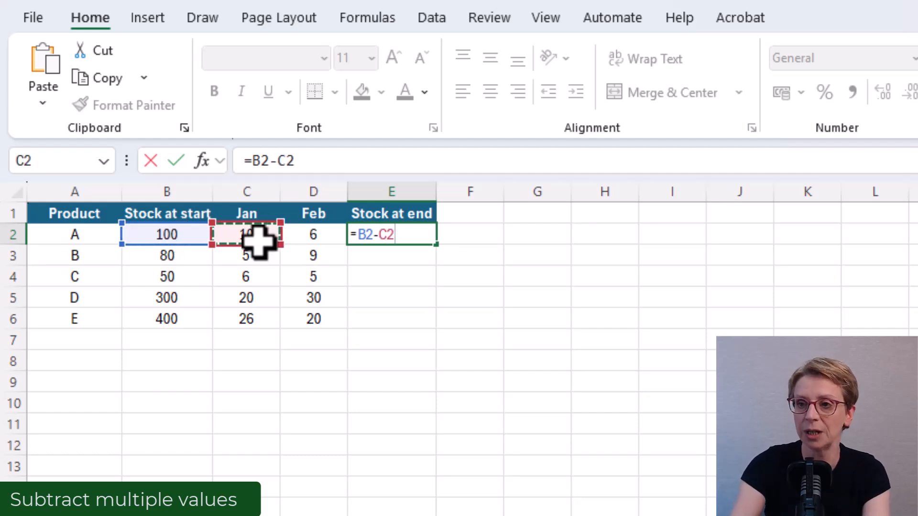
pyautogui.write('-')
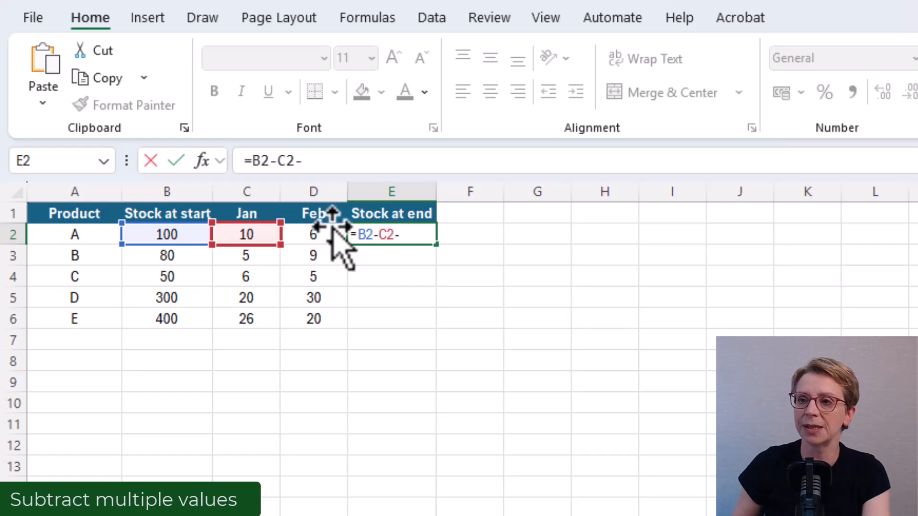
pyautogui.click(314, 233)
pyautogui.hotkey('ctrl', 'Return')
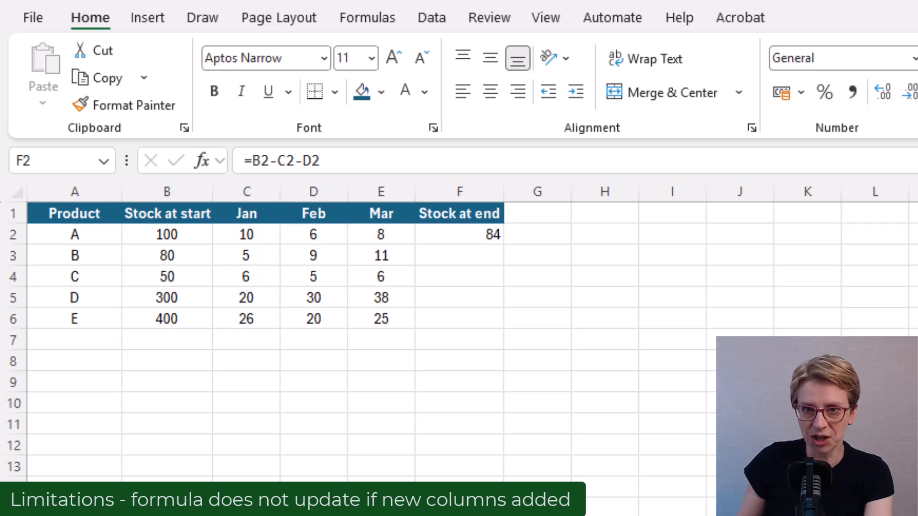
# Step: Replace the Stock at end formula in F2 with =B2-SUM(C2:E2) to subtract Jan through Mar
pyautogui.click(474, 232)
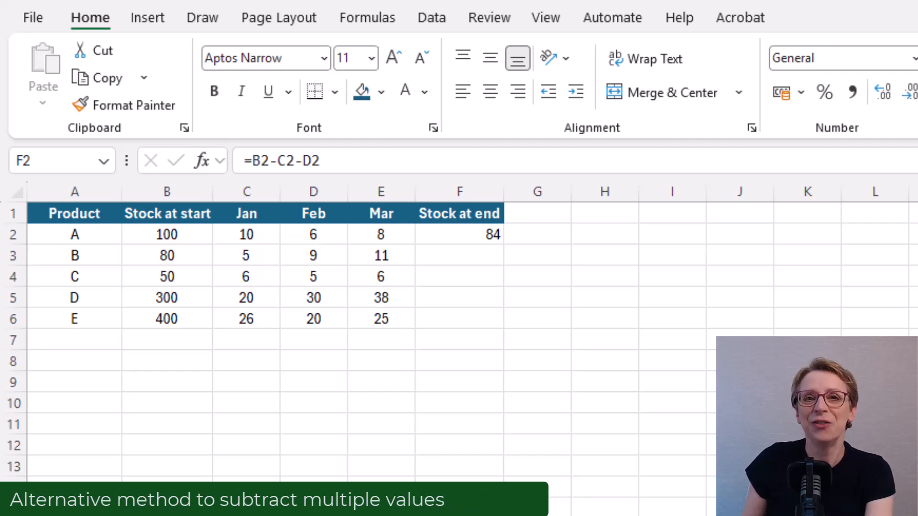
pyautogui.click(444, 232)
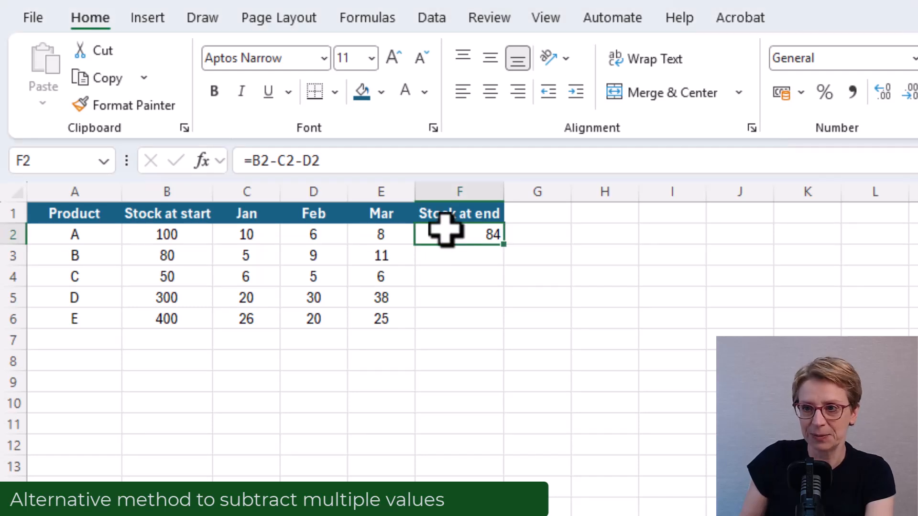
pyautogui.write('=B')
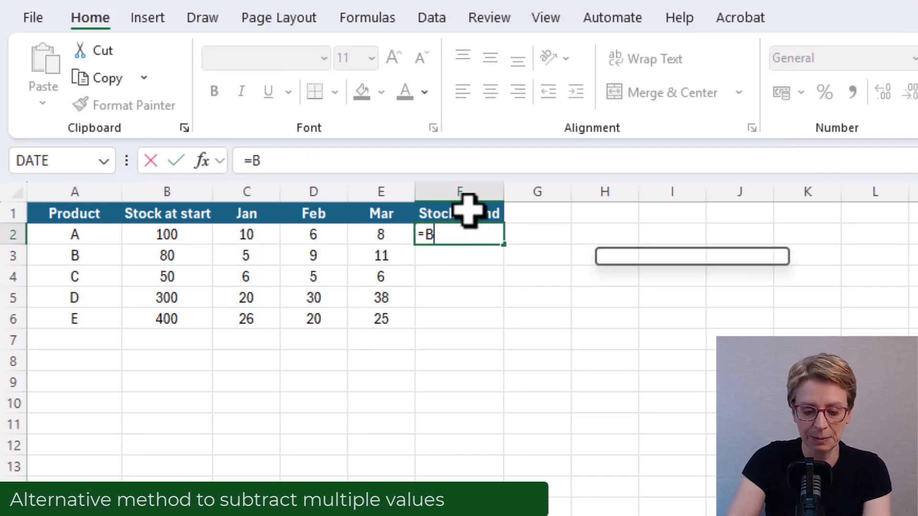
pyautogui.write('2-')
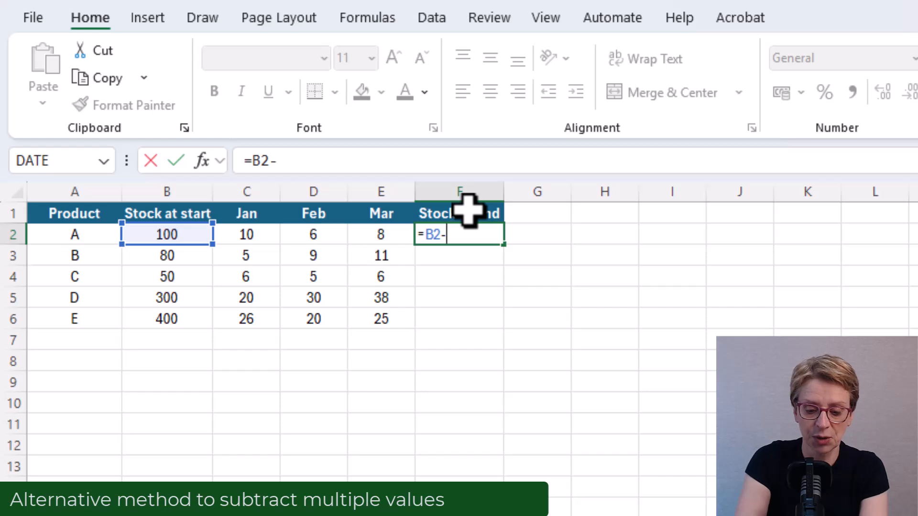
pyautogui.write('SUM')
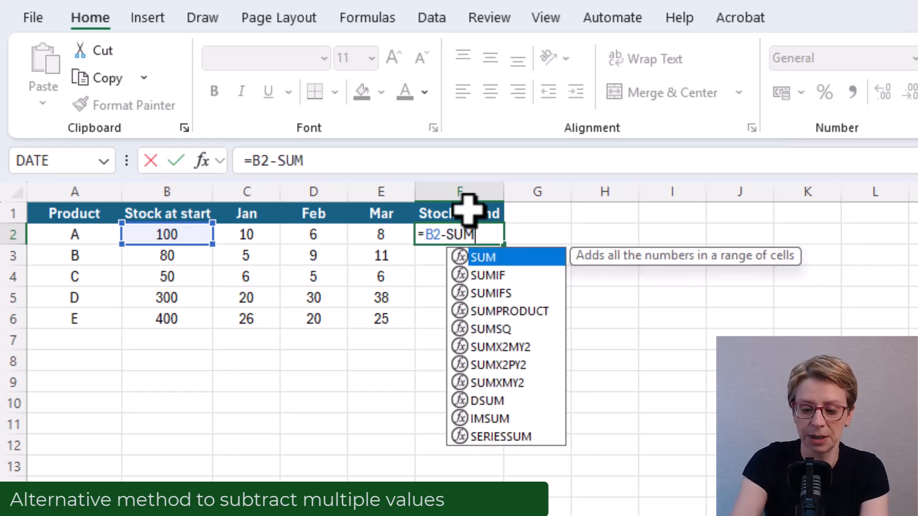
pyautogui.write('(')
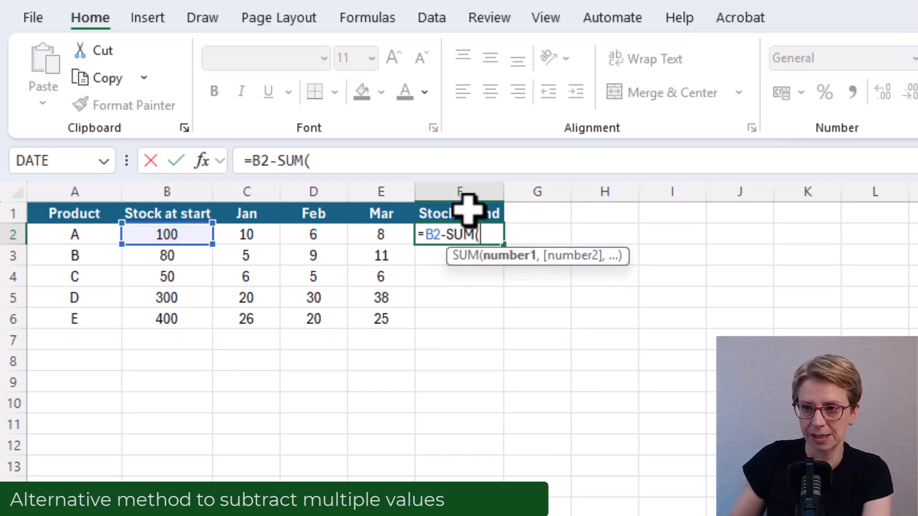
pyautogui.click(244, 233)
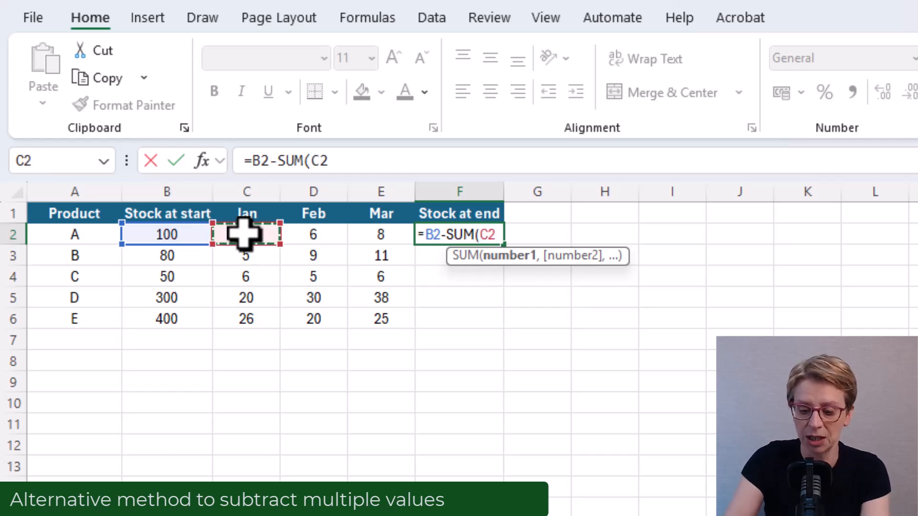
pyautogui.write(':')
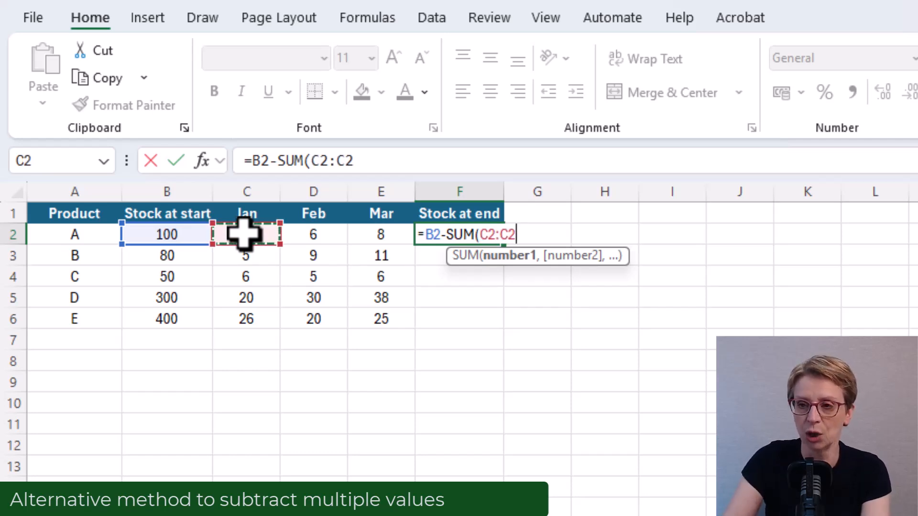
pyautogui.click(377, 236)
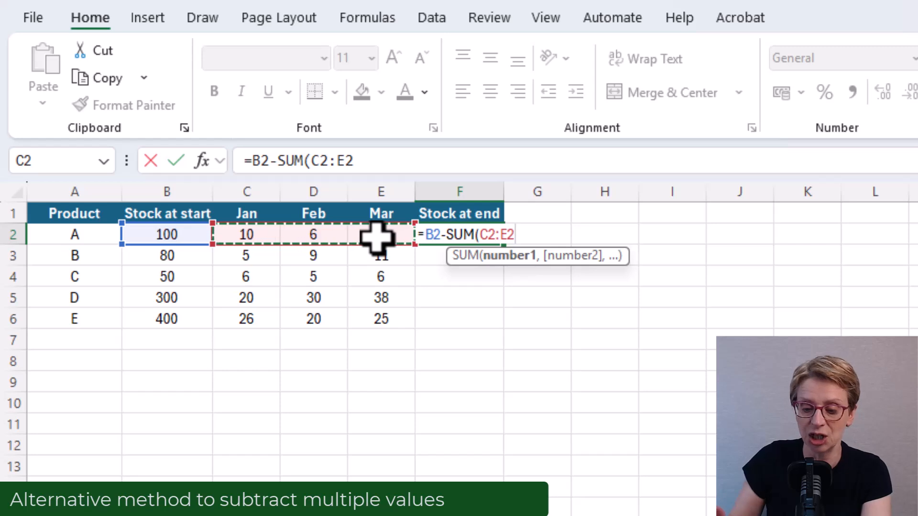
pyautogui.write(')')
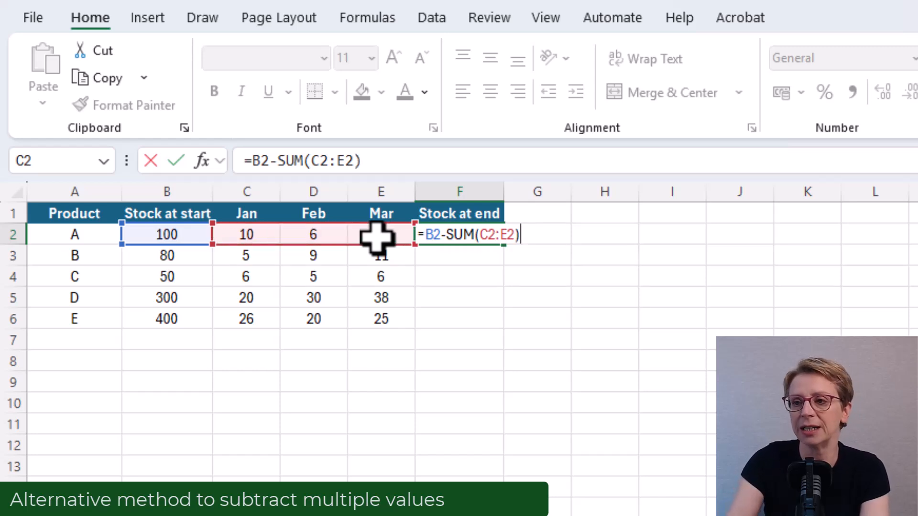
pyautogui.press('Return')
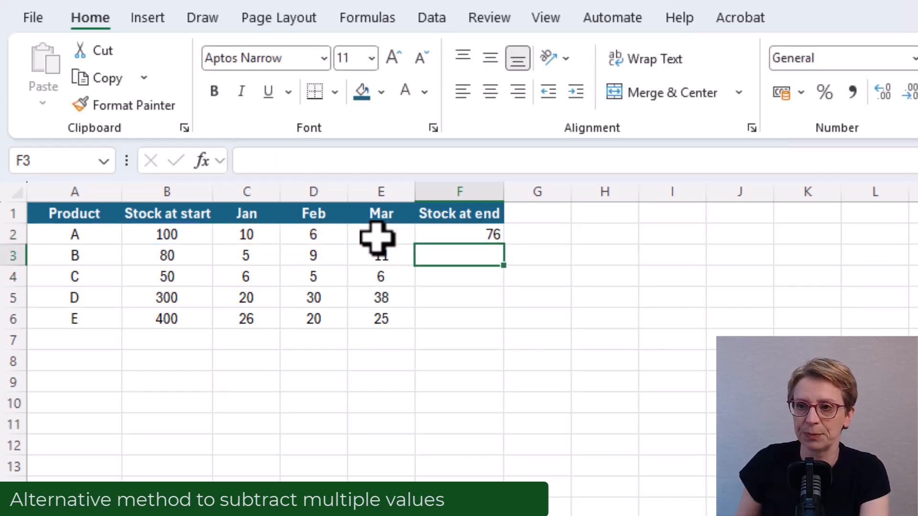
pyautogui.press('Up')
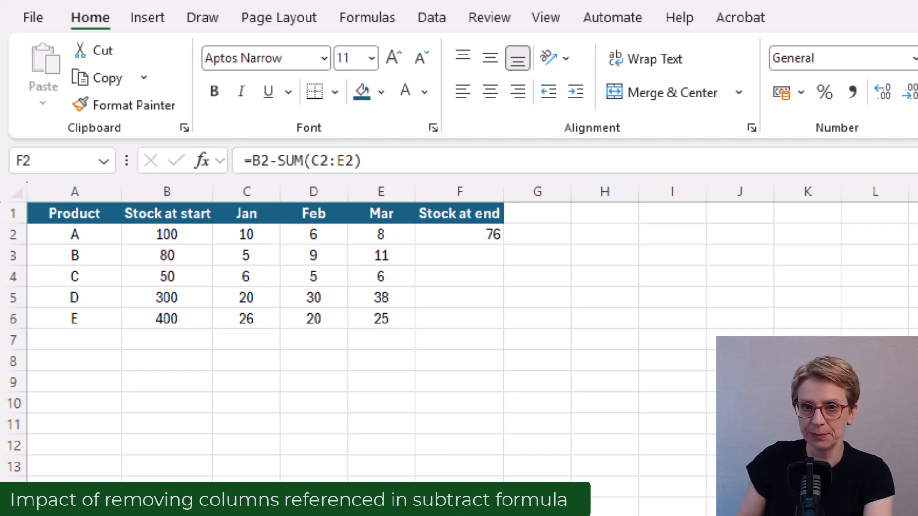
# Step: Delete the entire Mar column from the worksheet
pyautogui.click(380, 192)
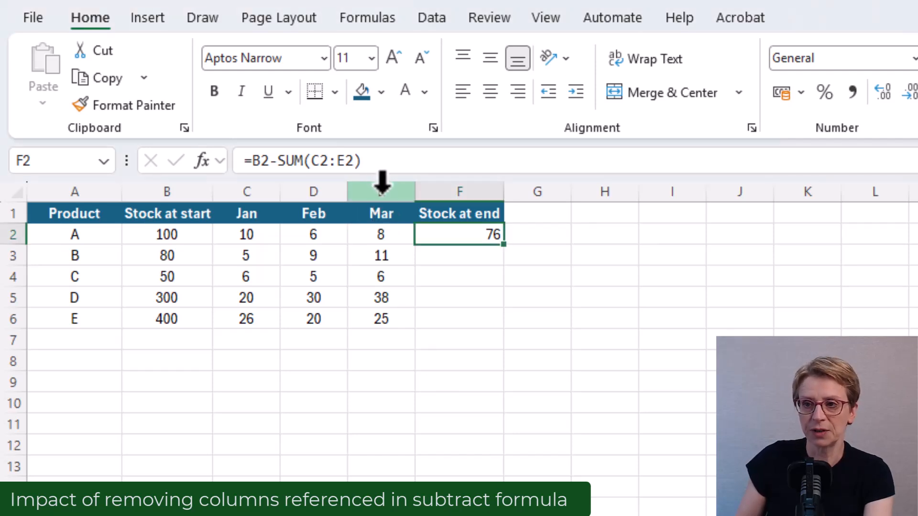
pyautogui.click(383, 183)
pyautogui.rightClick(384, 183)
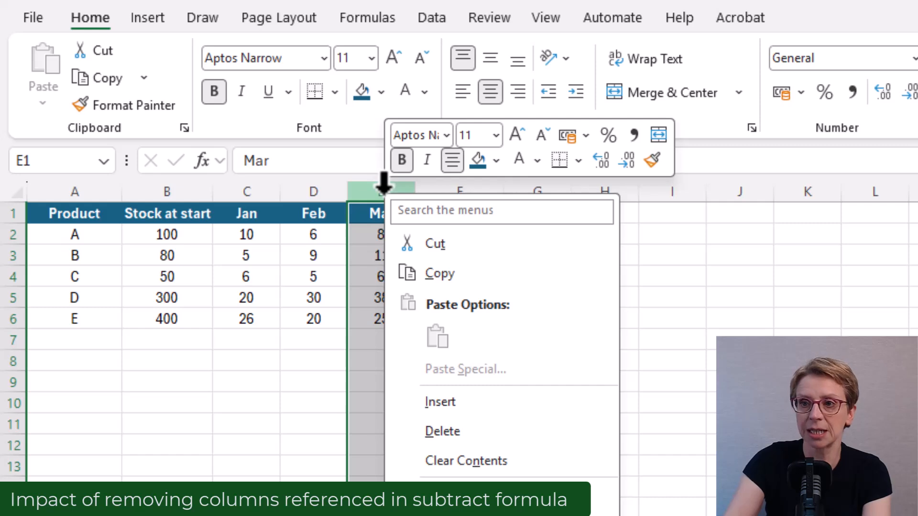
pyautogui.click(442, 443)
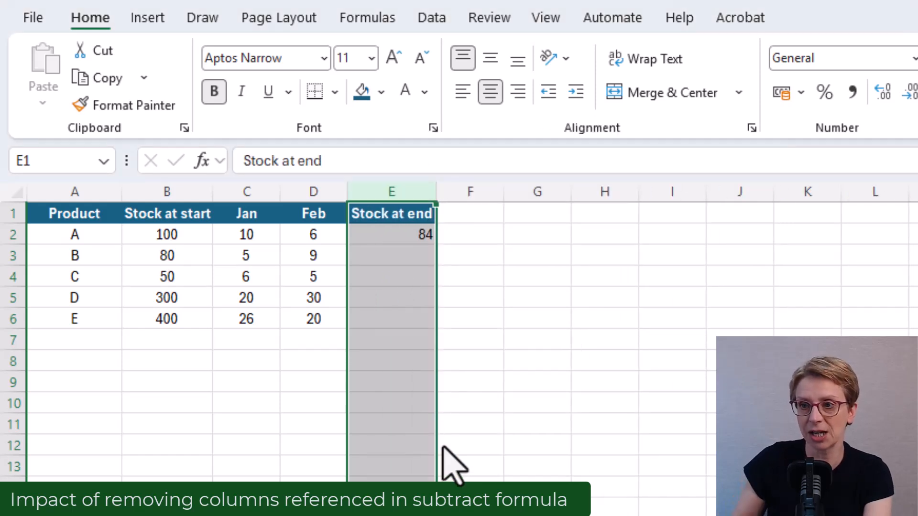
# Step: Undo back to the =B2-C2-D2-E2 formula in F2 and delete the entire Mar column that it references
pyautogui.hotkey('ctrl', 'z')
pyautogui.click(483, 237)
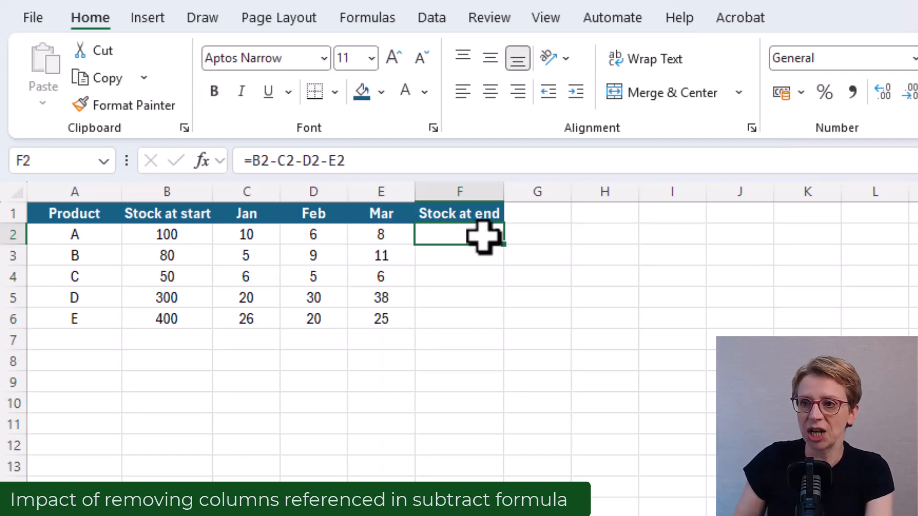
pyautogui.click(386, 187)
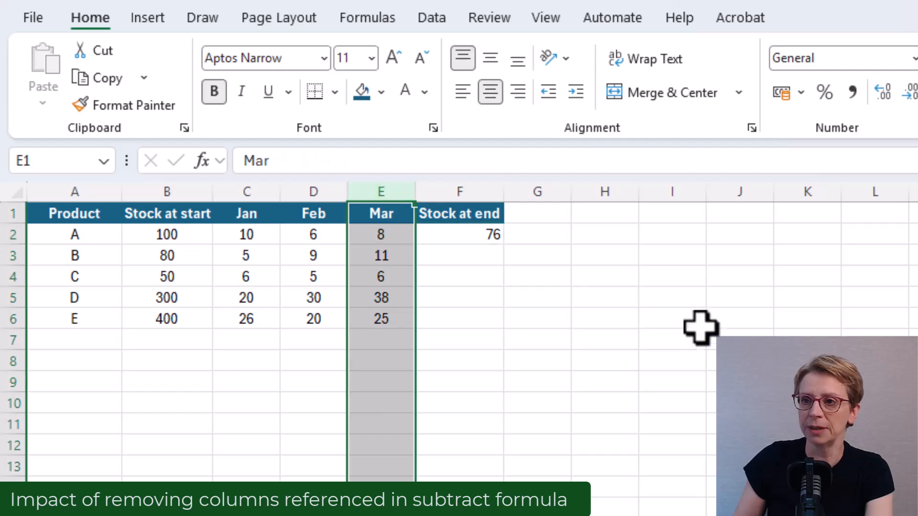
pyautogui.rightClick(404, 190)
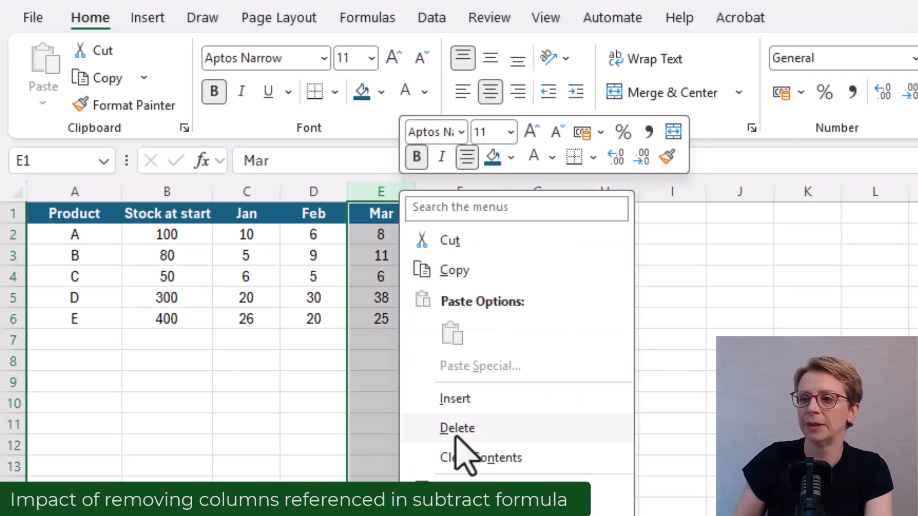
pyautogui.click(454, 430)
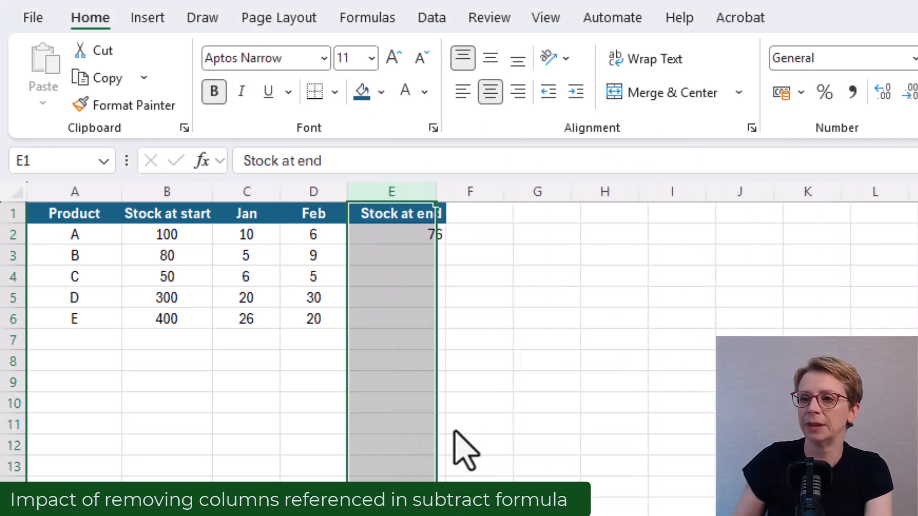
pyautogui.click(431, 228)
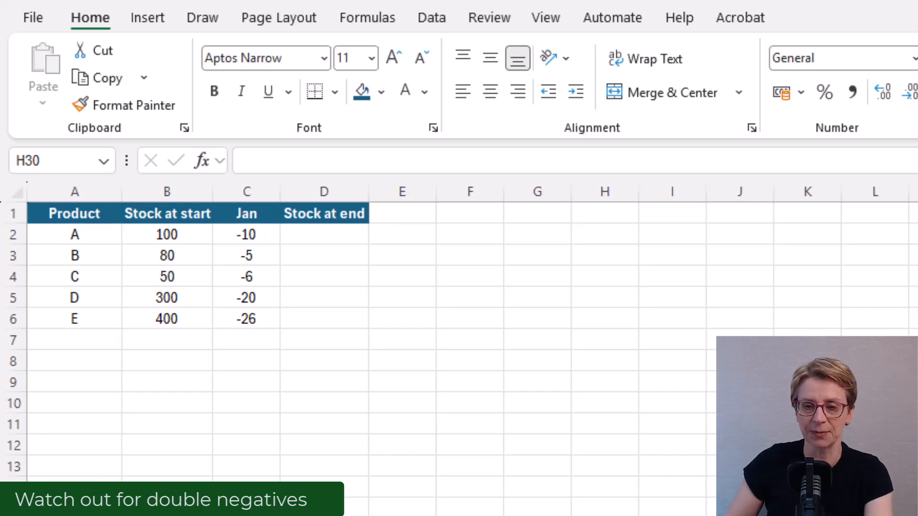
# Step: Enter =B2-C2 in D2 to subtract product A's negative Jan value from its starting stock
pyautogui.click(324, 235)
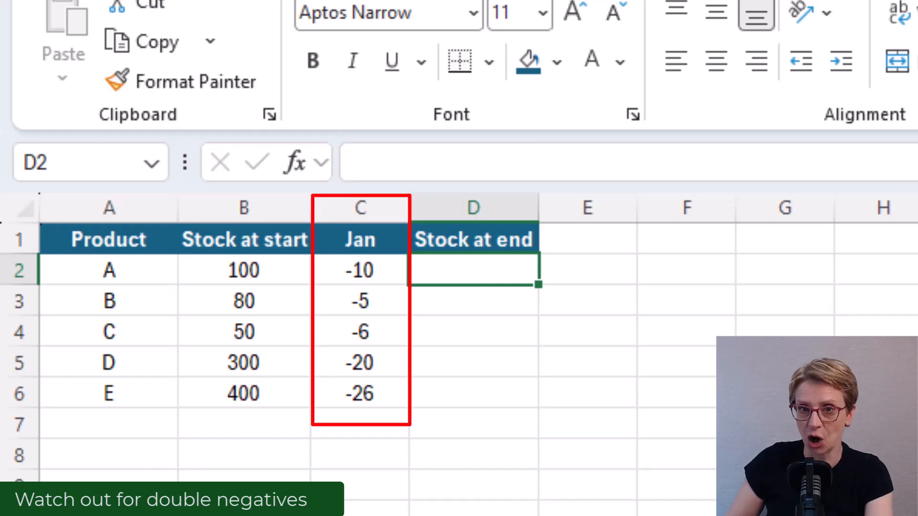
pyautogui.write('=B2')
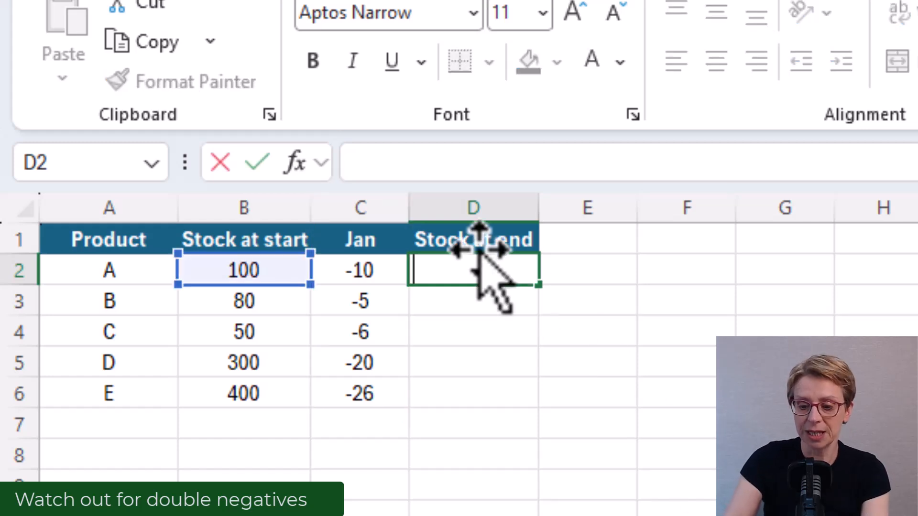
pyautogui.write('=')
pyautogui.click(220, 265)
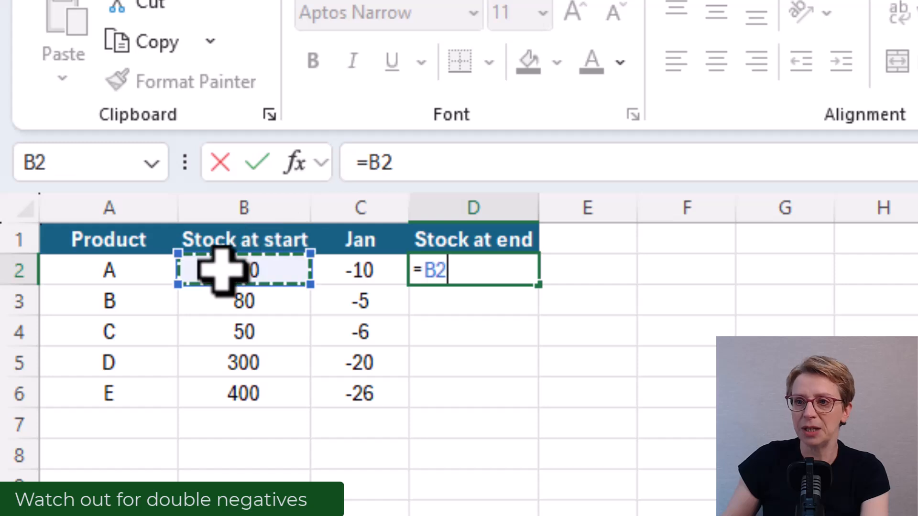
pyautogui.write('-')
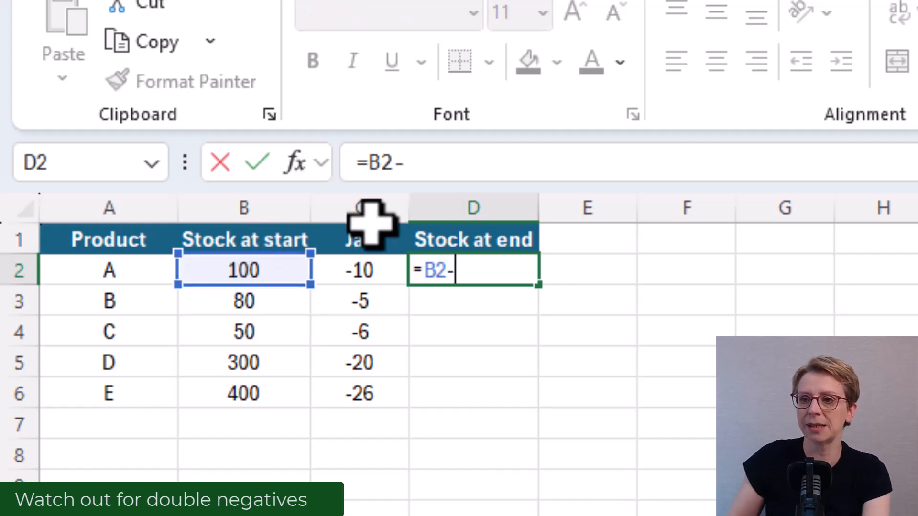
pyautogui.click(379, 266)
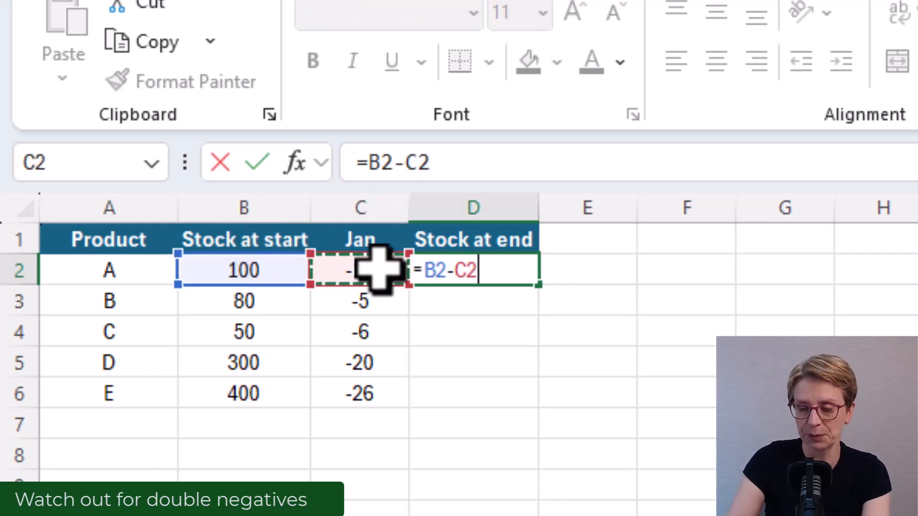
pyautogui.hotkey('ctrl', 'Return')
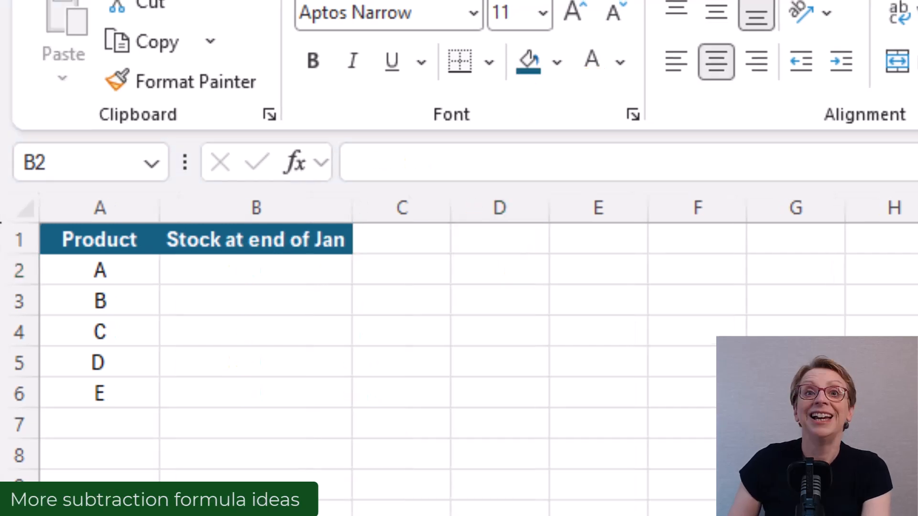
# Step: Enter ='Range - end'!B2-'Range - end'!C2 in B2 to calculate product A's stock at end of Jan from the other sheet
pyautogui.click(241, 280)
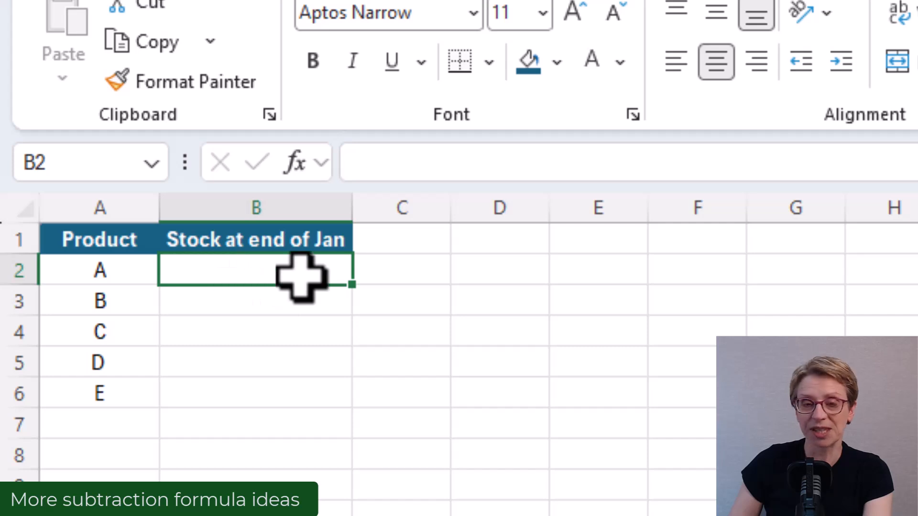
pyautogui.write('=')
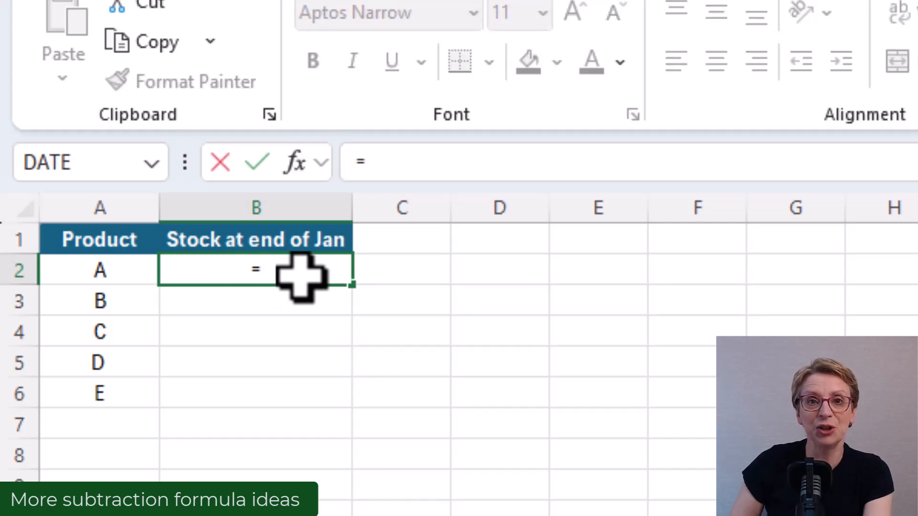
pyautogui.click(590, 514)
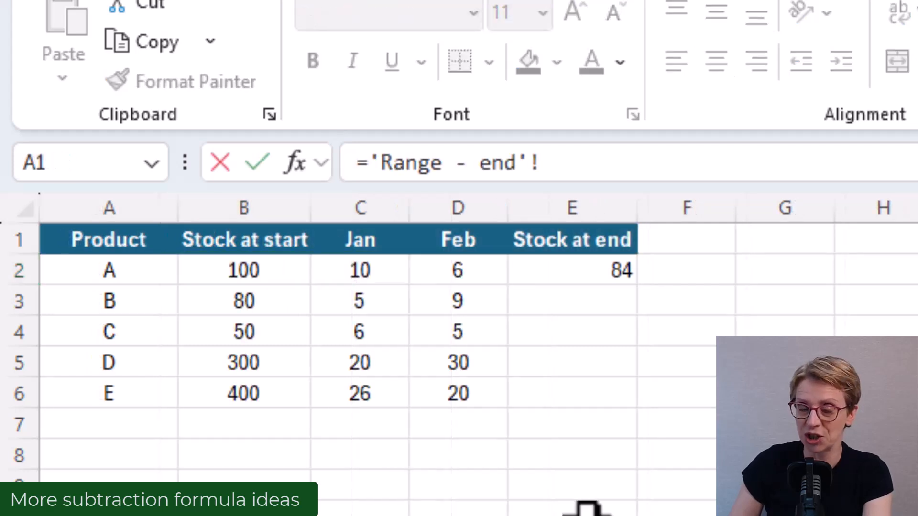
pyautogui.click(246, 268)
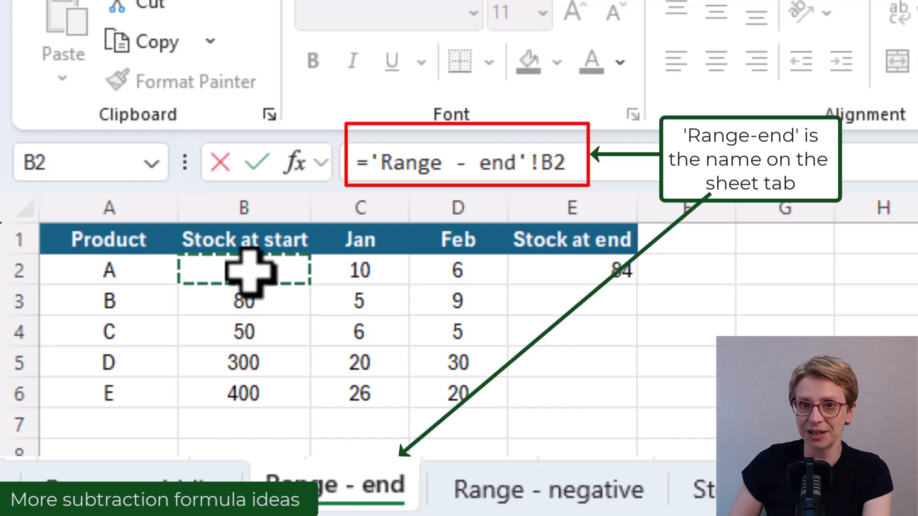
pyautogui.write('-')
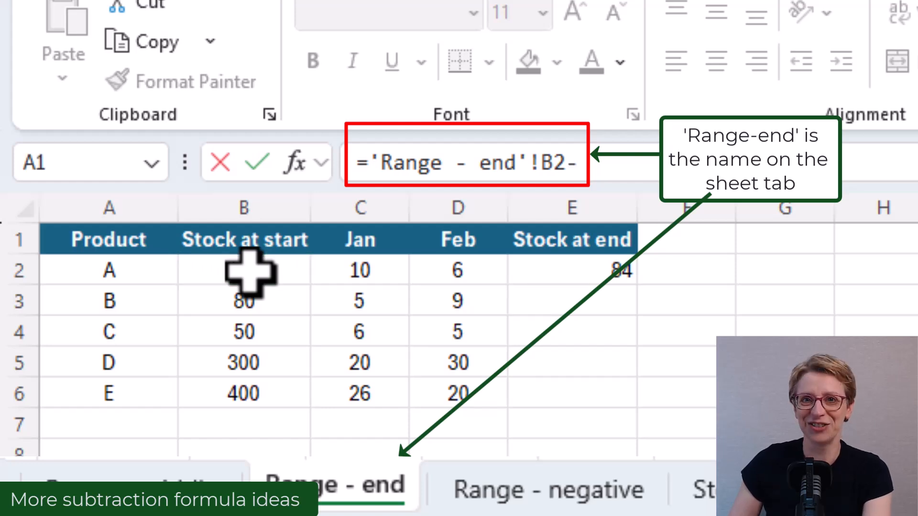
pyautogui.click(334, 272)
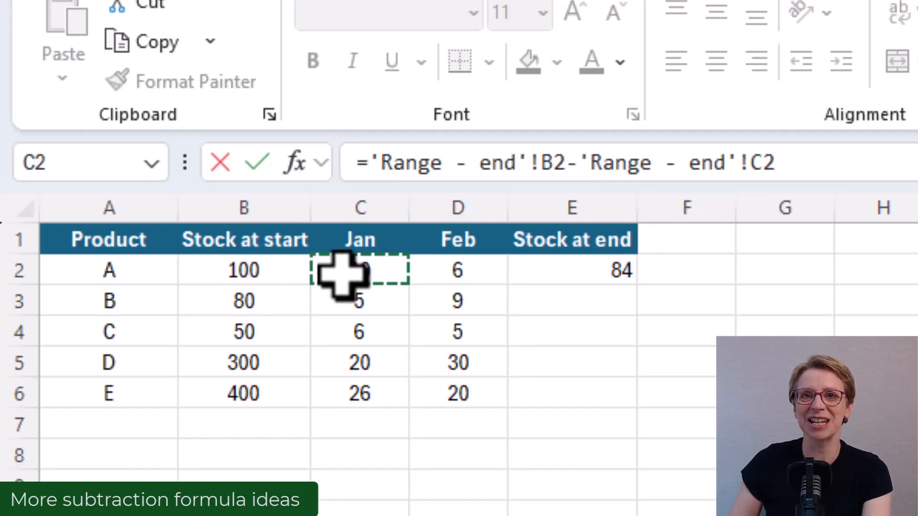
pyautogui.press('Return')
pyautogui.click(335, 270)
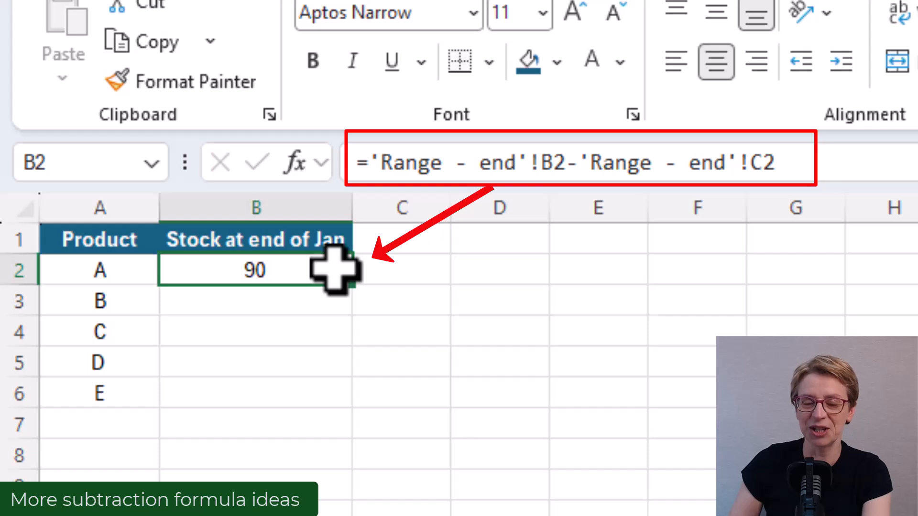